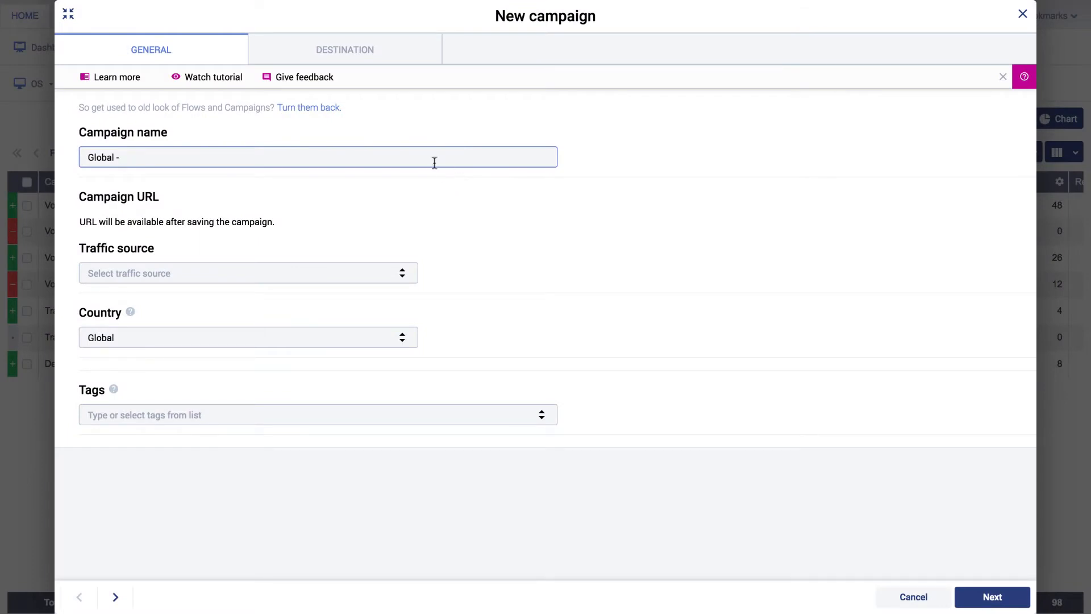
# Name the campaign New Campaign and select TrafficStars as its traffic source.
pyautogui.write('New Campaign')
pyautogui.click(312, 266)
pyautogui.click(253, 360)
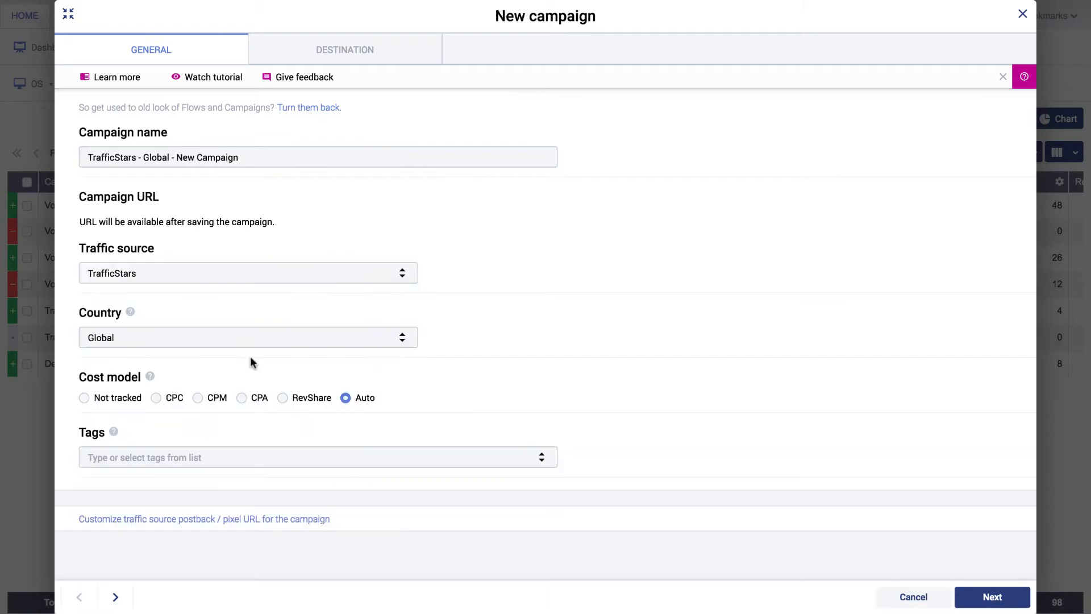
# Set the campaign destination to Path and configure the path as Default Path with Meta refresh redirect and automatic offer weights.
pyautogui.click(337, 58)
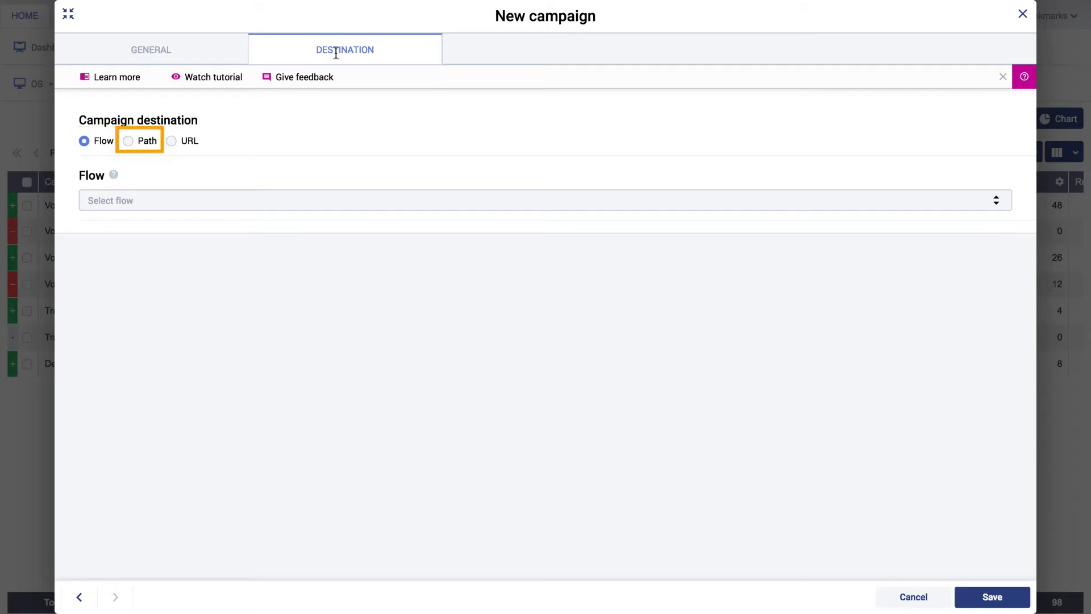
pyautogui.click(129, 142)
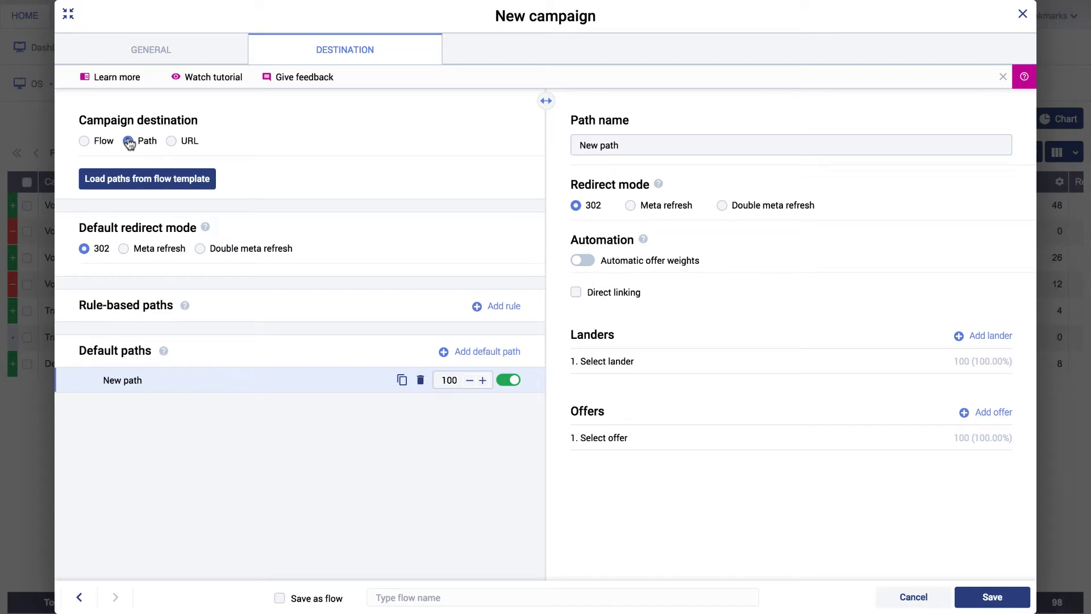
pyautogui.tripleClick(633, 147)
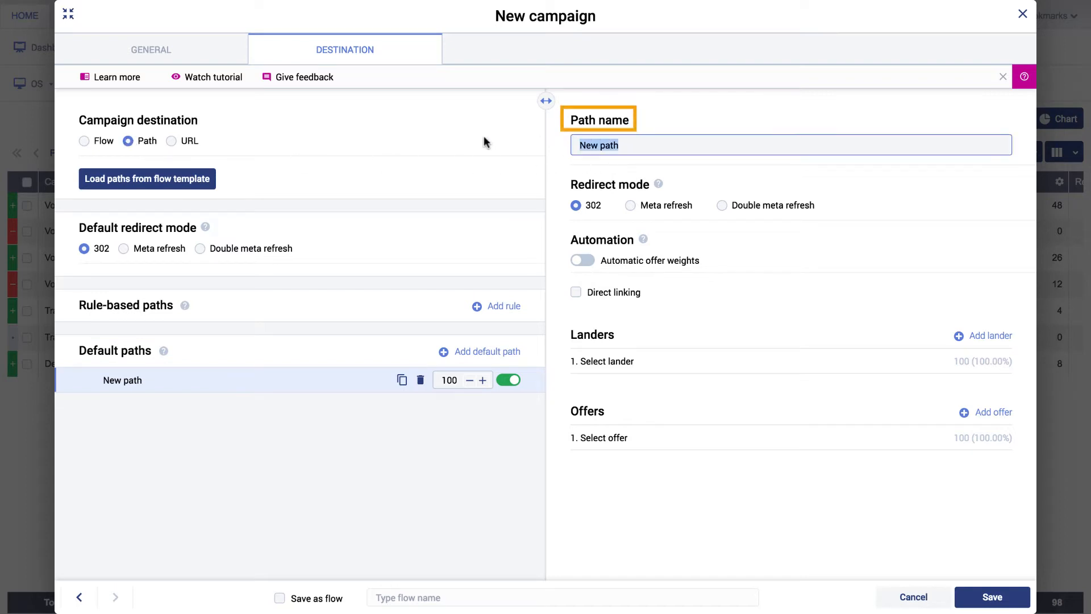
pyautogui.write('Default Path')
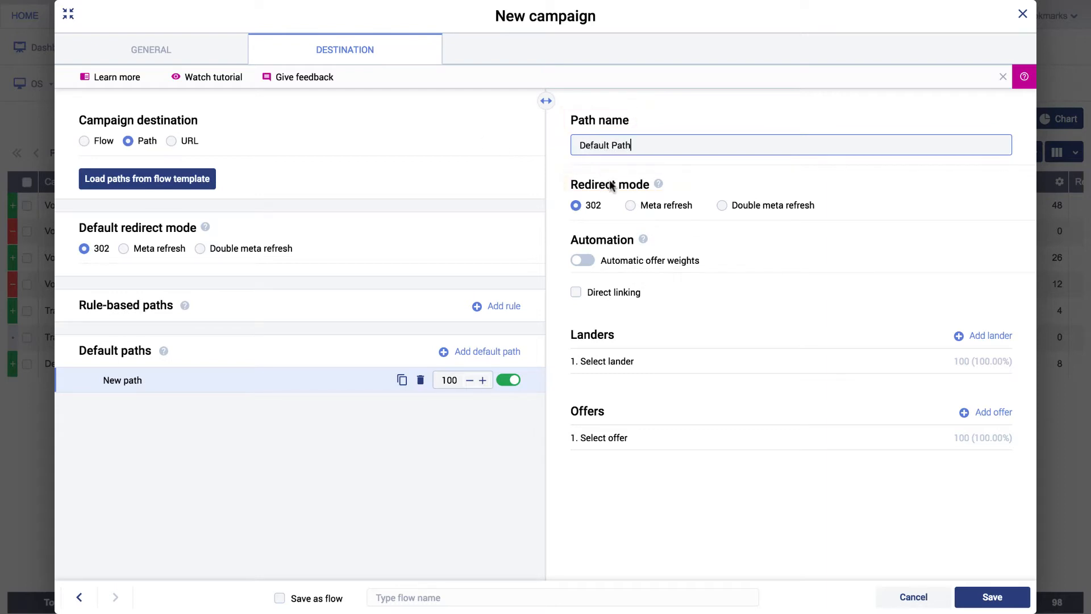
pyautogui.click(630, 207)
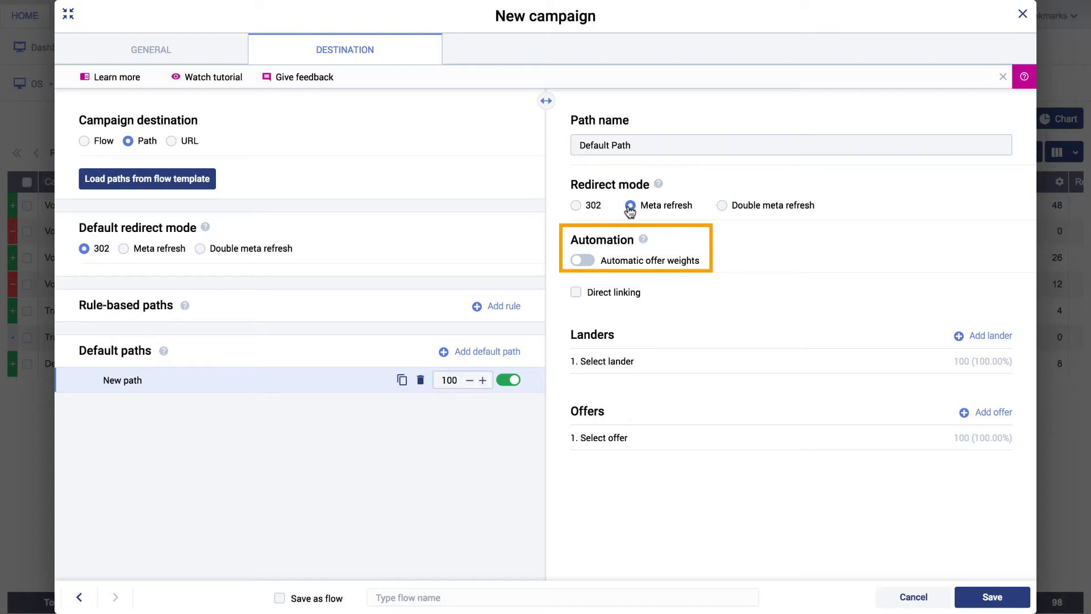
pyautogui.click(592, 264)
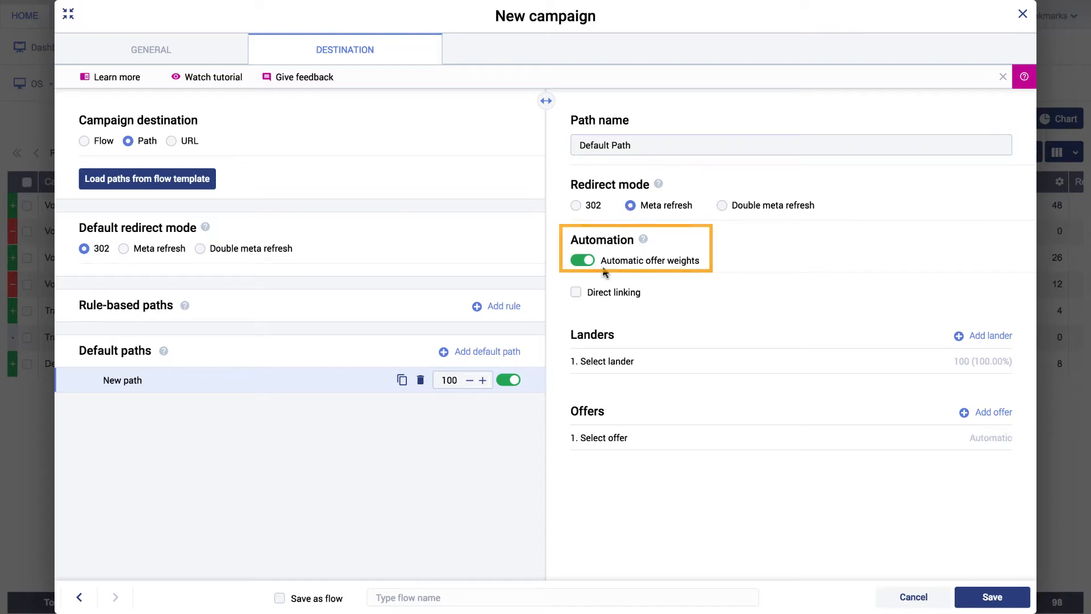
# Assign the landers Global - DemoLander and Global - tablet - lander and the first offer Global - DemoOffer to the default path.
pyautogui.click(662, 359)
pyautogui.click(670, 406)
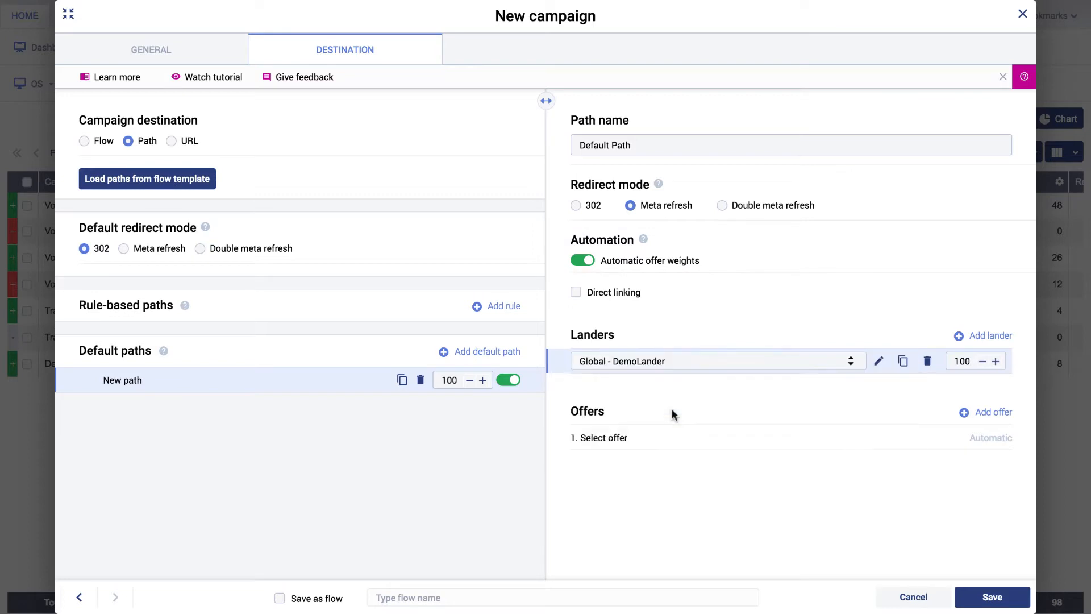
pyautogui.click(959, 337)
pyautogui.click(785, 390)
pyautogui.click(774, 450)
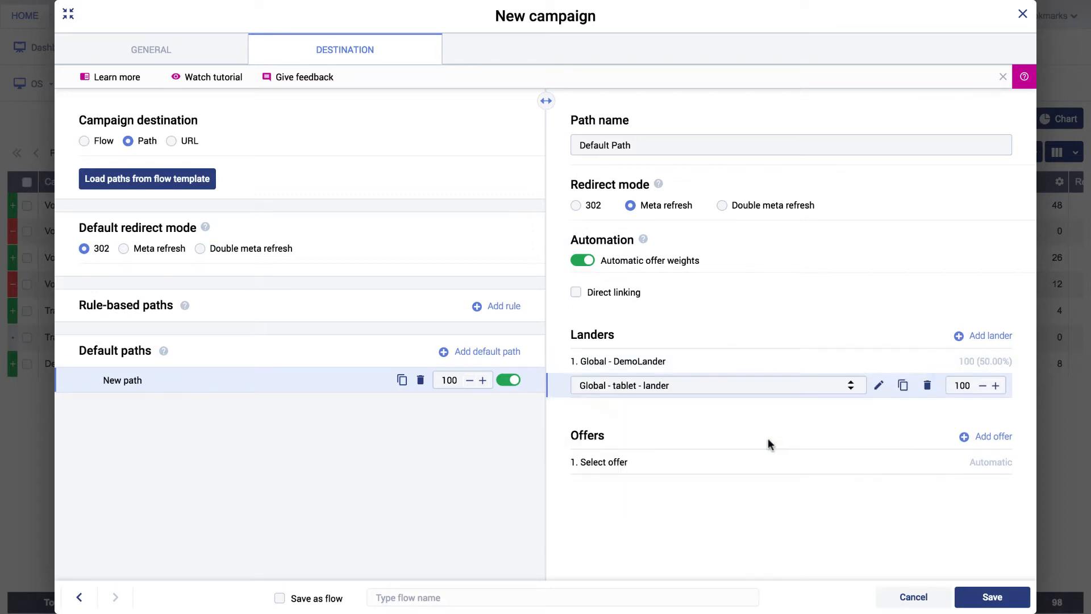
pyautogui.click(726, 459)
pyautogui.click(716, 525)
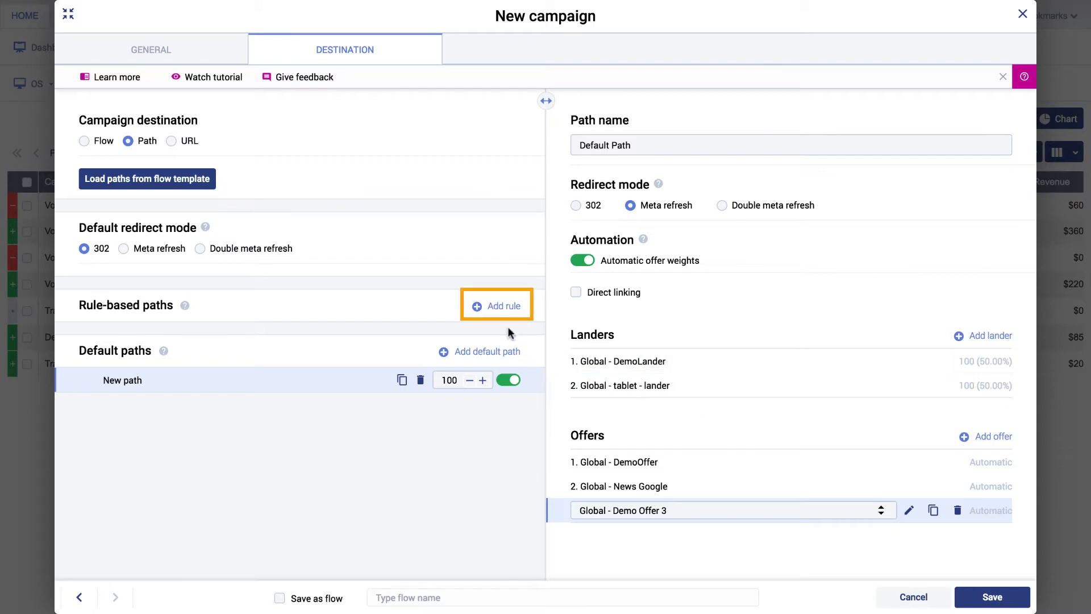
# Add a rule-based path rule with a device type condition that is Mobile Phones.
pyautogui.click(477, 310)
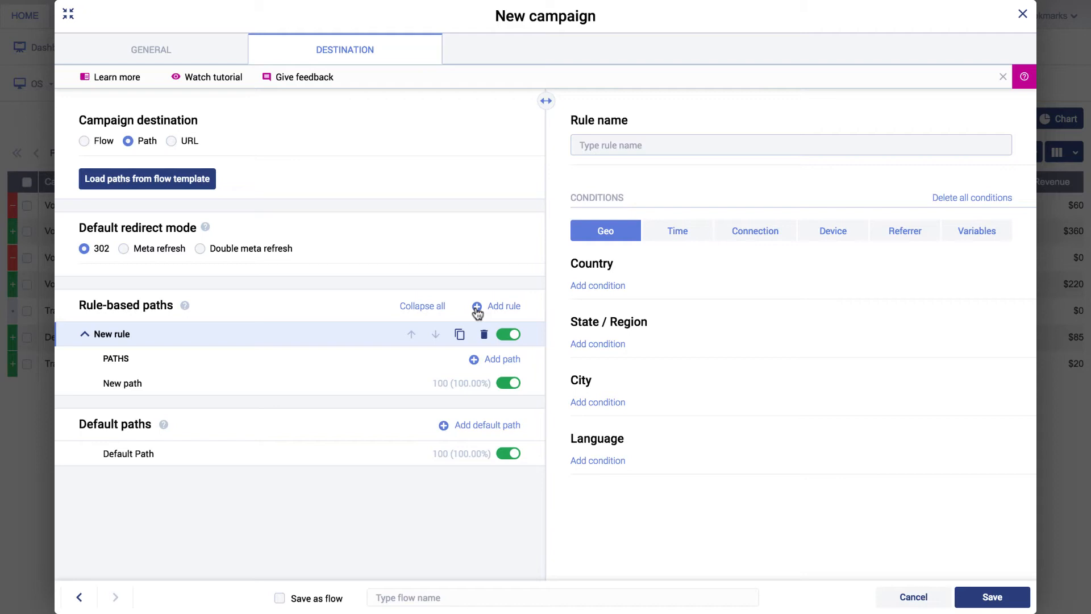
pyautogui.click(834, 238)
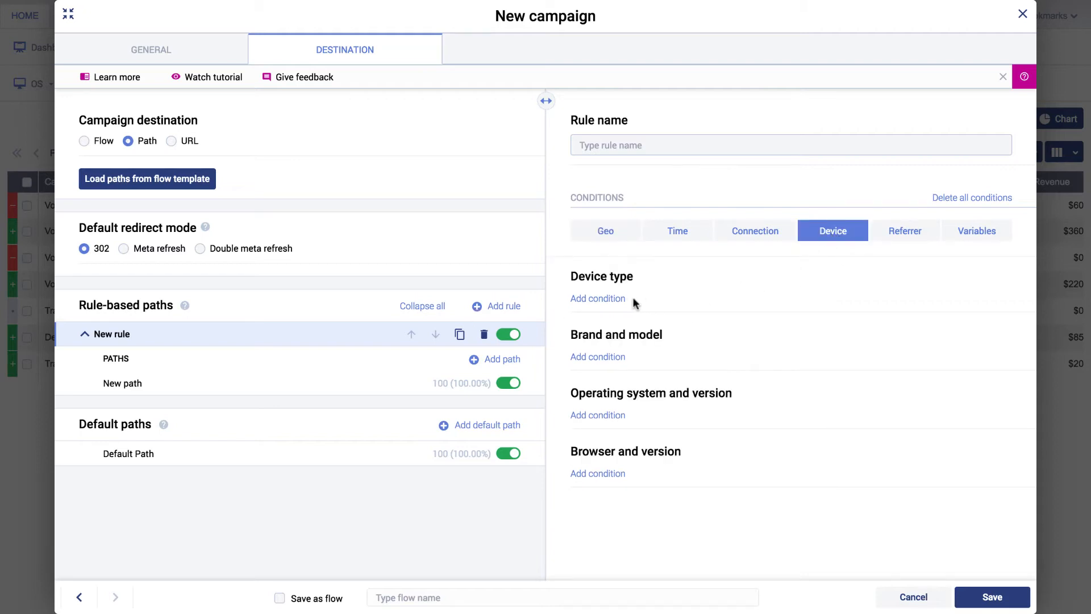
pyautogui.click(608, 300)
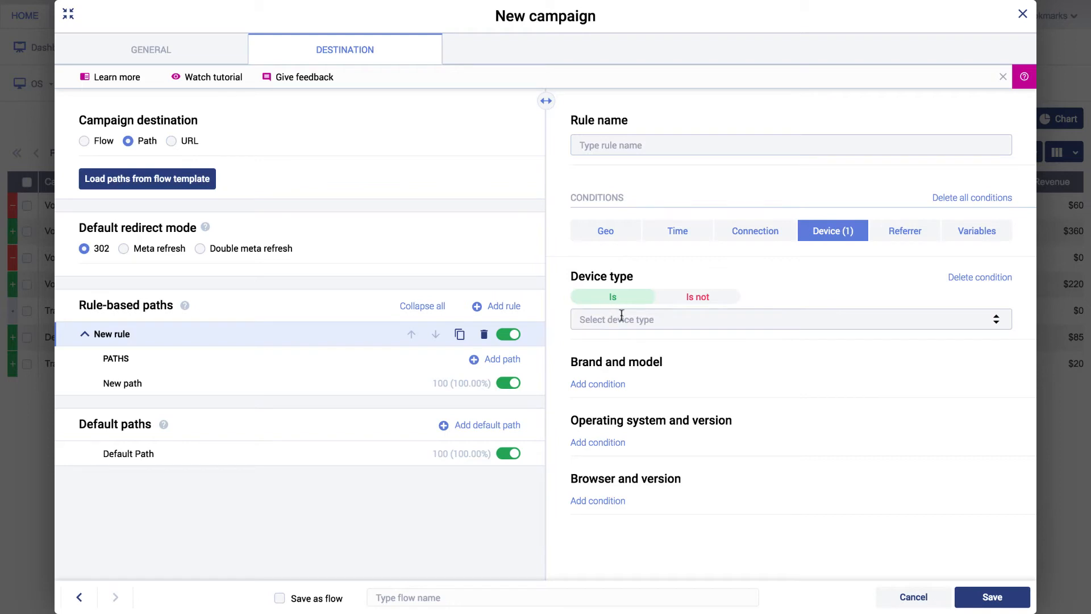
pyautogui.click(622, 317)
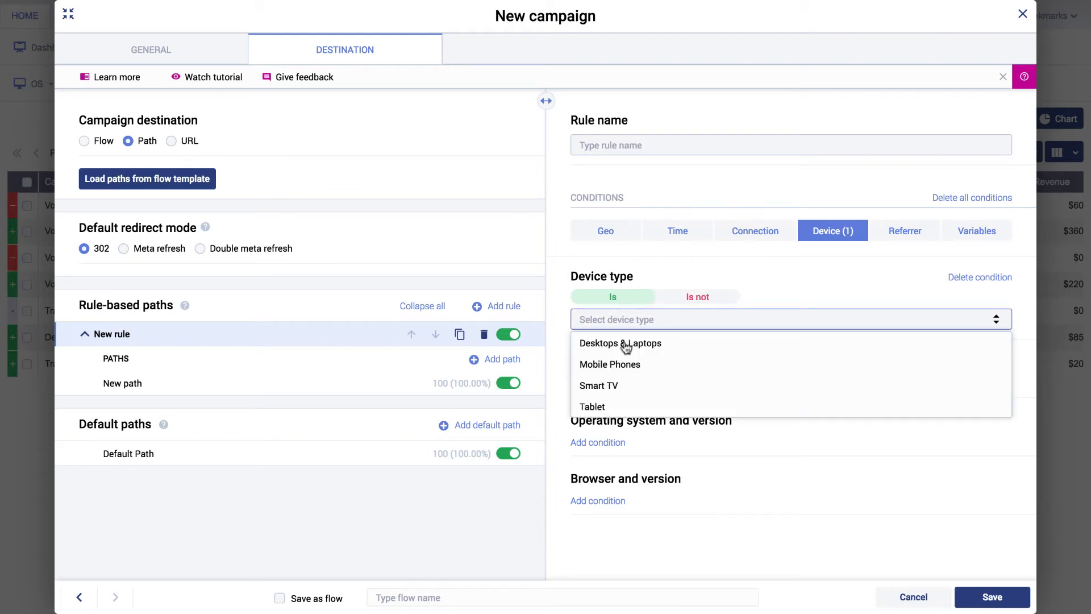
pyautogui.click(623, 364)
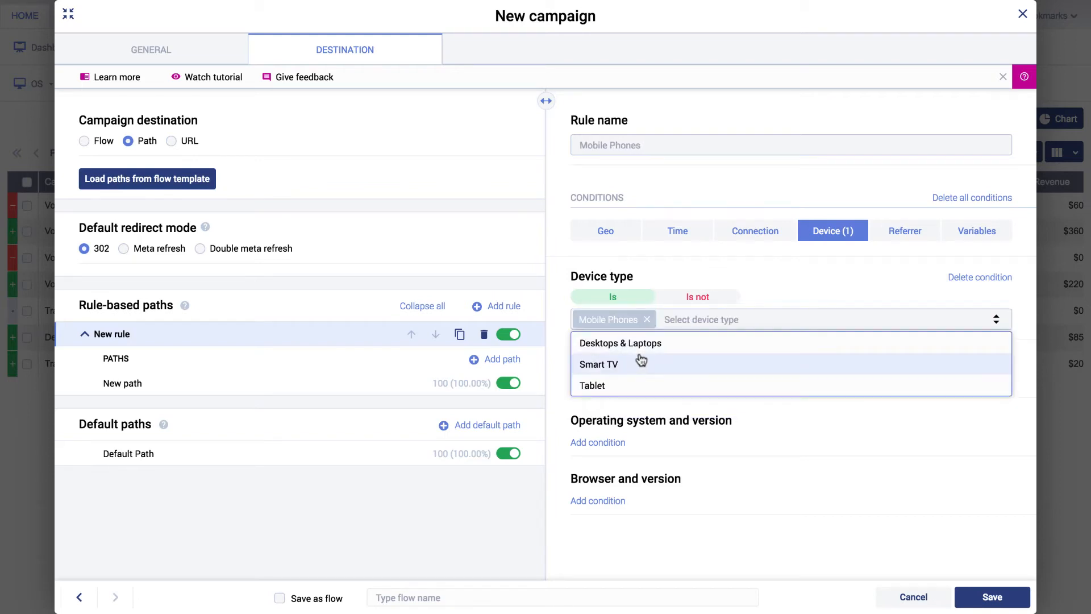
# Switch the rule's device type condition to Is not and add Tablet to the Mobile Phones selection.
pyautogui.click(693, 299)
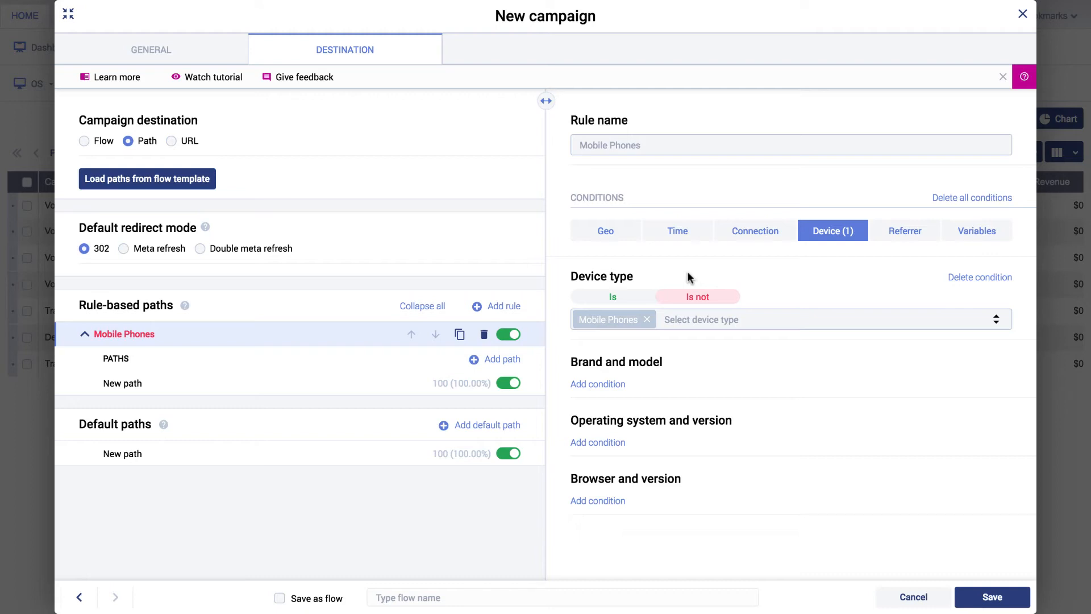
pyautogui.click(696, 320)
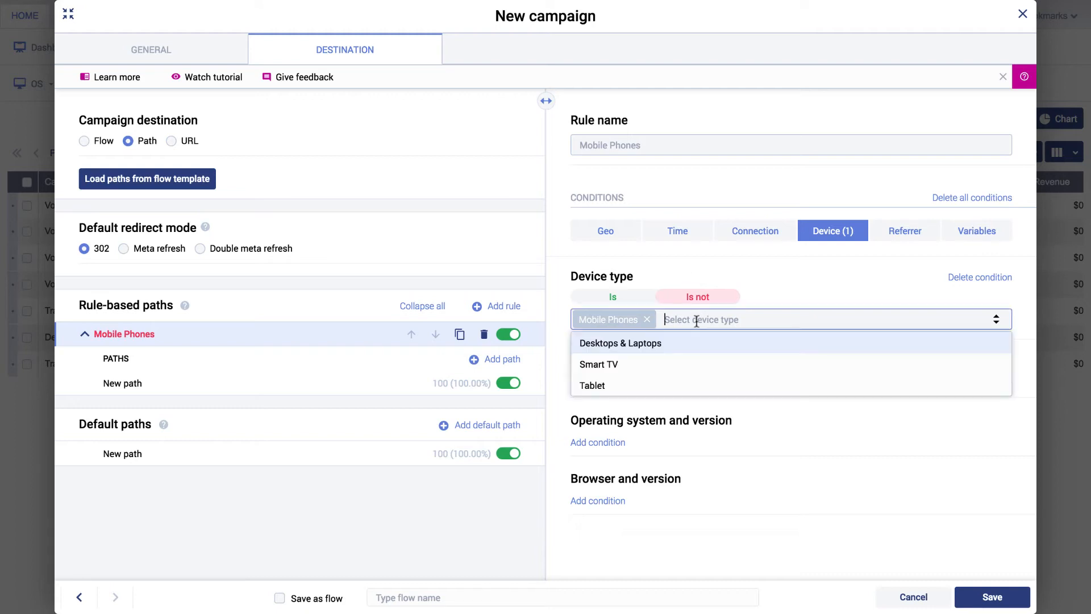
pyautogui.click(659, 382)
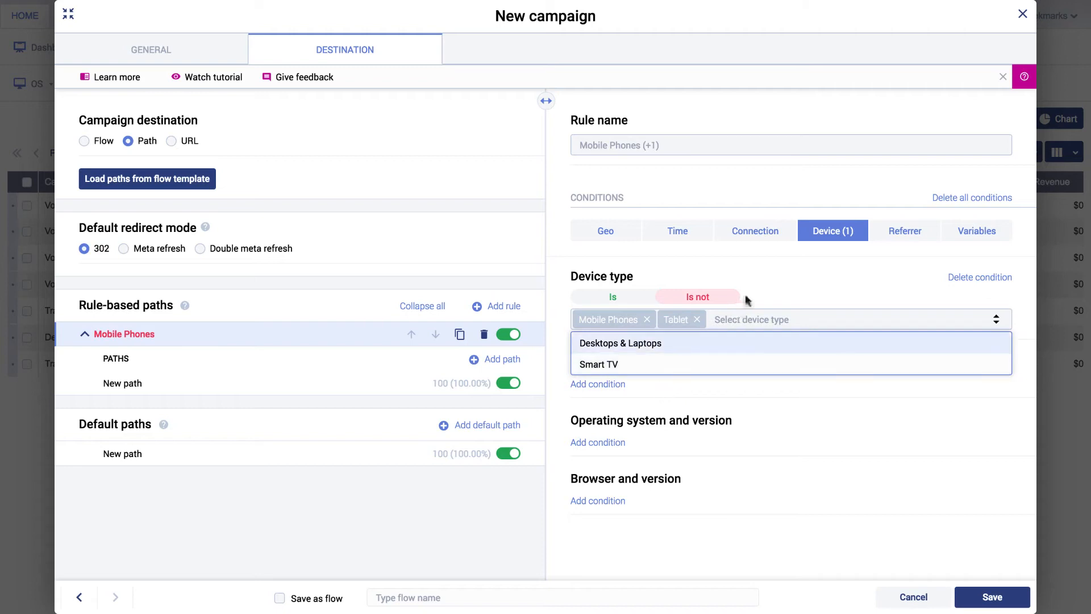
pyautogui.click(757, 279)
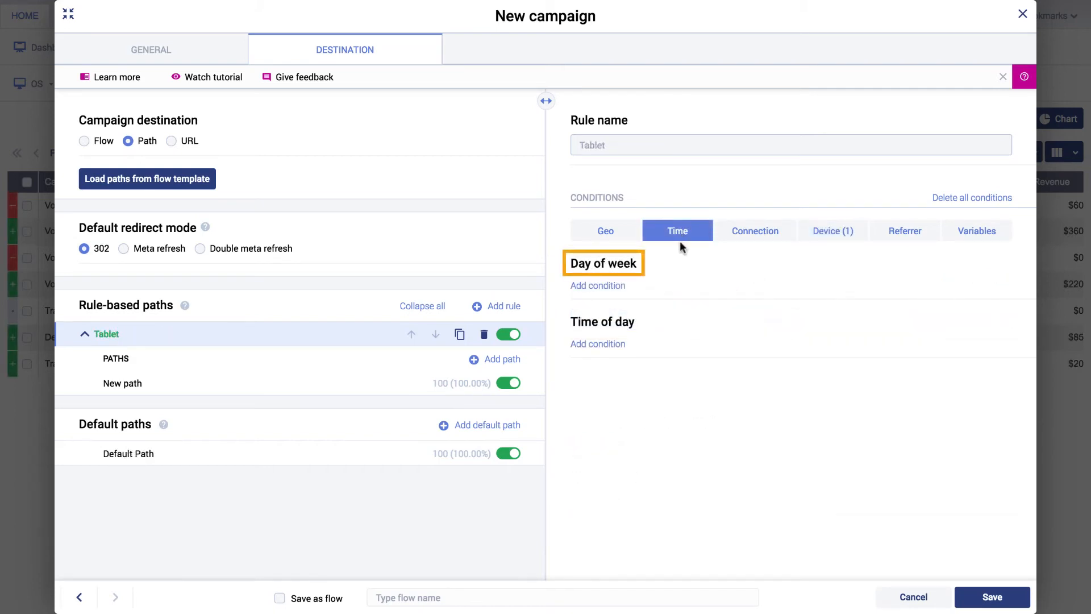
# Add a day-of-week condition to the Tablet rule that matches Monday through Friday.
pyautogui.click(600, 293)
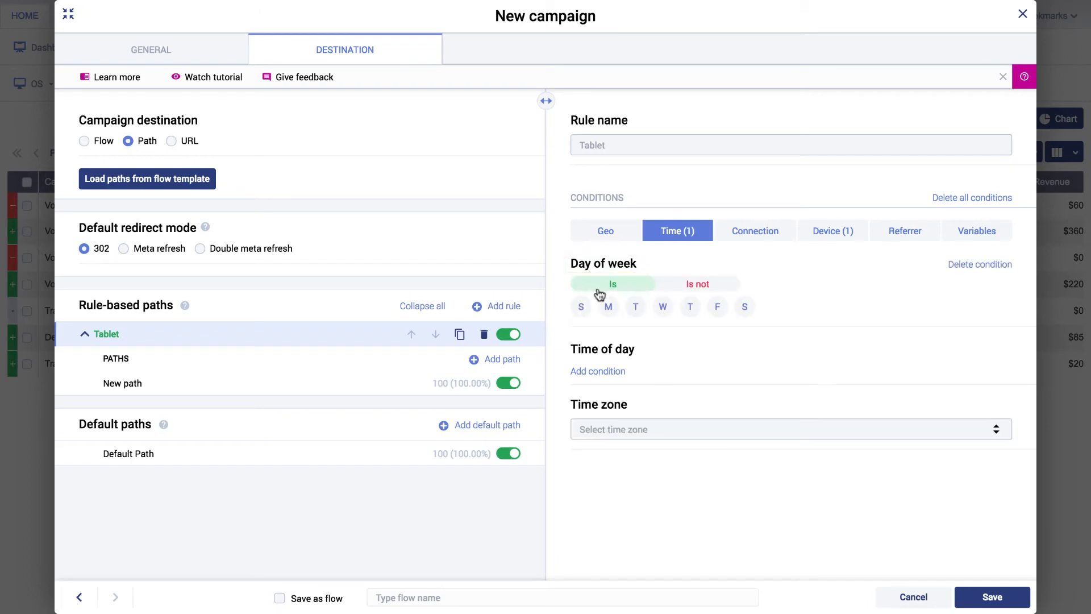
pyautogui.click(608, 308)
pyautogui.click(636, 308)
pyautogui.click(663, 307)
pyautogui.click(690, 307)
pyautogui.click(718, 308)
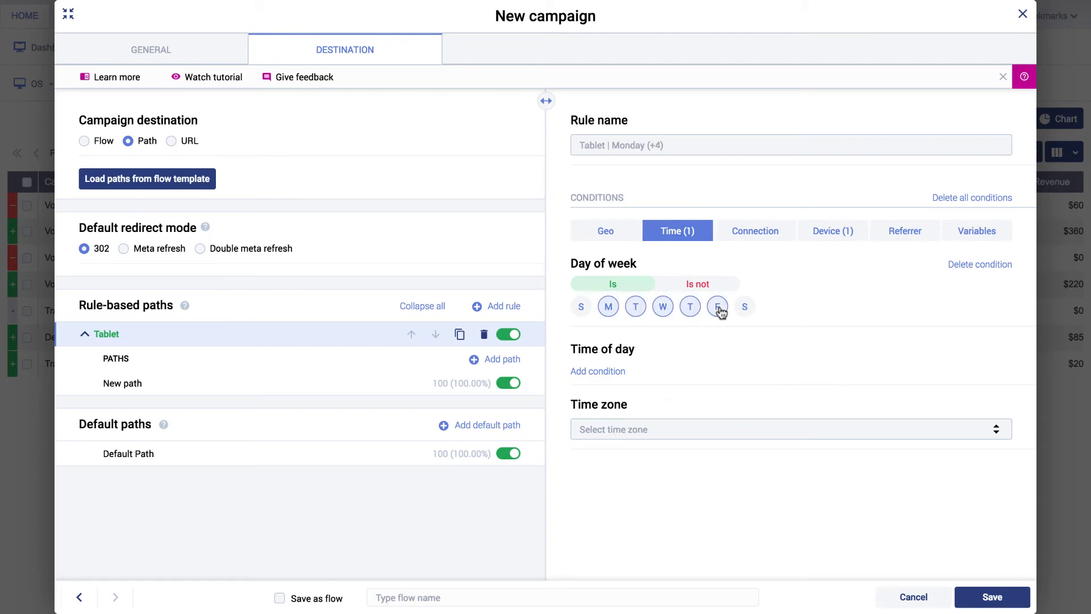
# Clear the Monday to Friday selection and make the day-of-week condition Is not Sunday and Saturday.
pyautogui.click(717, 307)
pyautogui.click(690, 307)
pyautogui.click(662, 307)
pyautogui.click(635, 307)
pyautogui.click(608, 307)
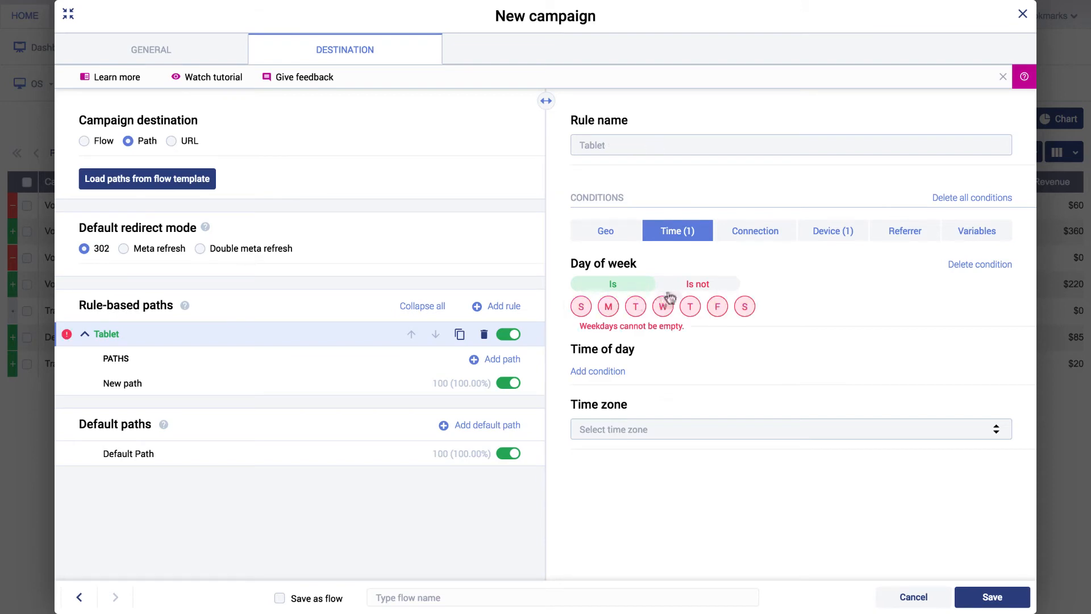
pyautogui.click(694, 285)
pyautogui.click(580, 307)
pyautogui.click(743, 307)
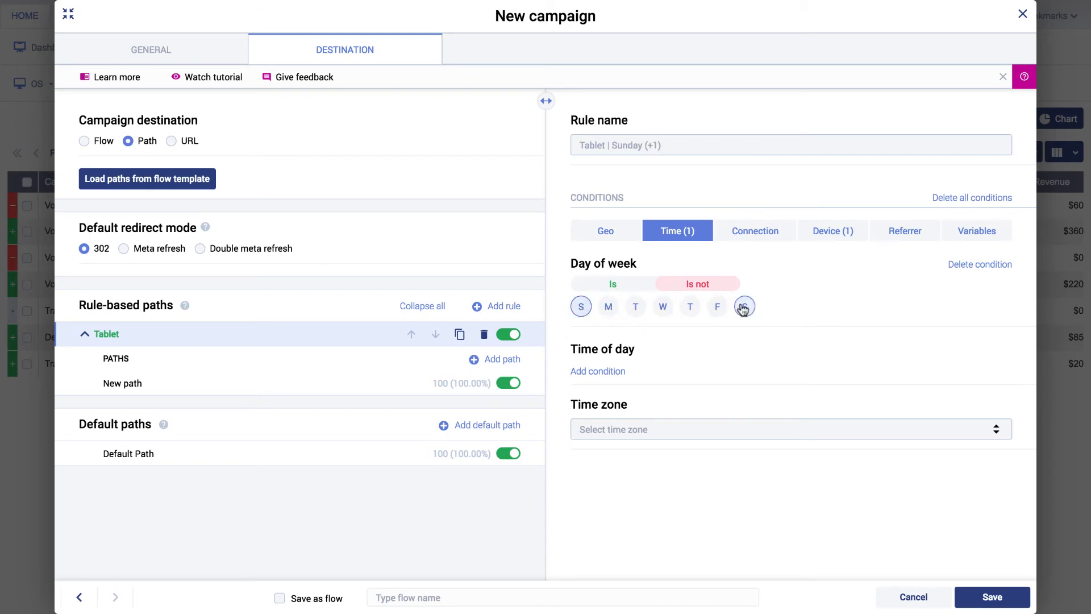
# Set the time condition's time zone to (UTC+03:00) Moscow, St. Petersburg, Volgograd (RTZ 2).
pyautogui.click(653, 429)
pyautogui.scroll(-10, 709, 506)
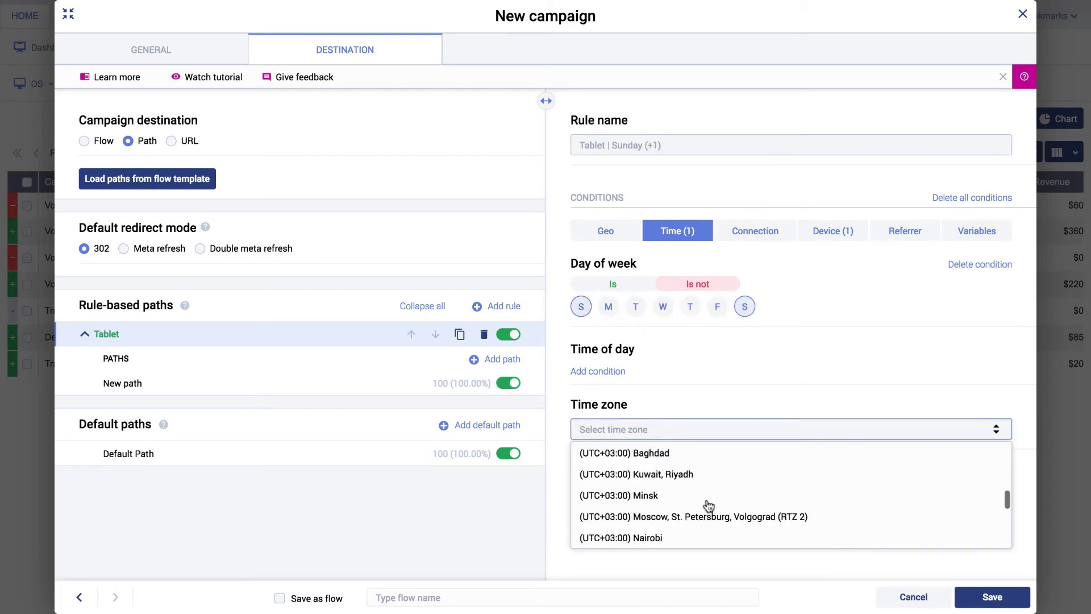
pyautogui.scroll(1, 709, 506)
pyautogui.scroll(-3, 709, 506)
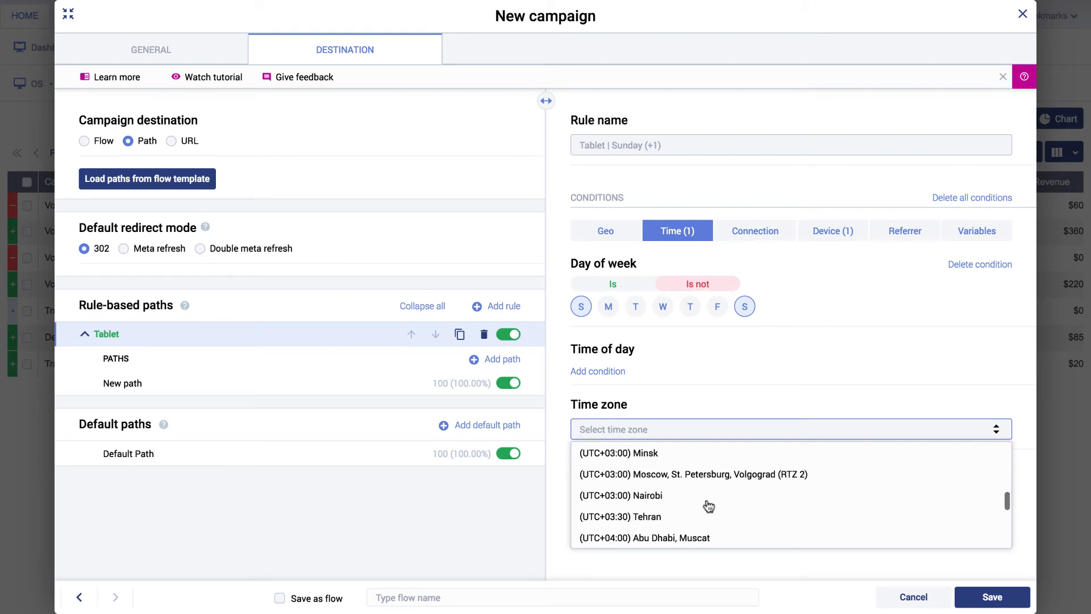
pyautogui.click(698, 474)
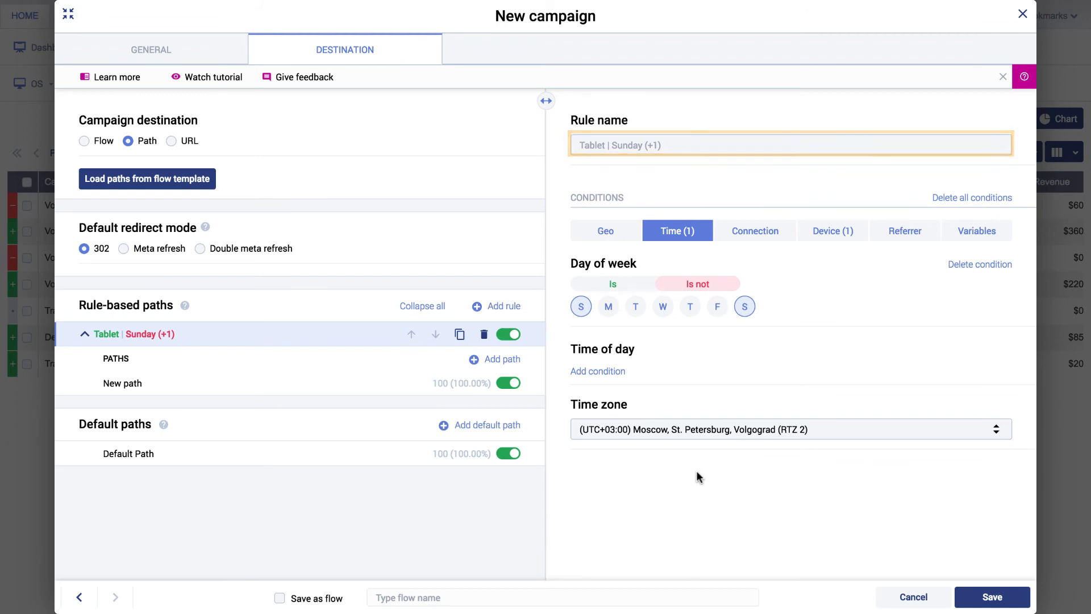
# Add another path to the rule and configure its first path as Rule Based Path 1 with Meta refresh and automatic offer weights.
pyautogui.click(499, 364)
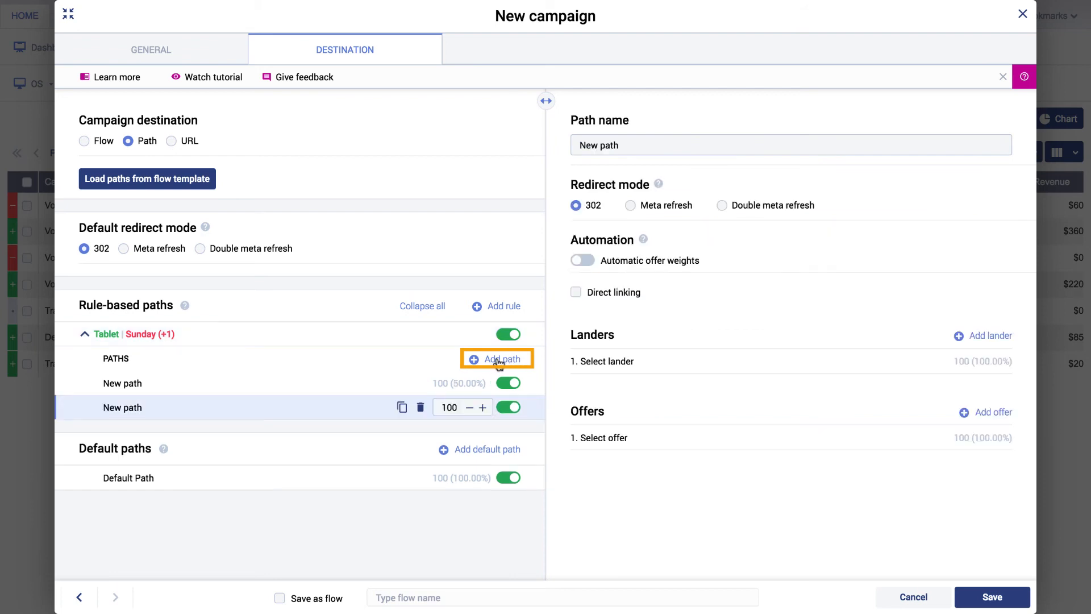
pyautogui.click(499, 376)
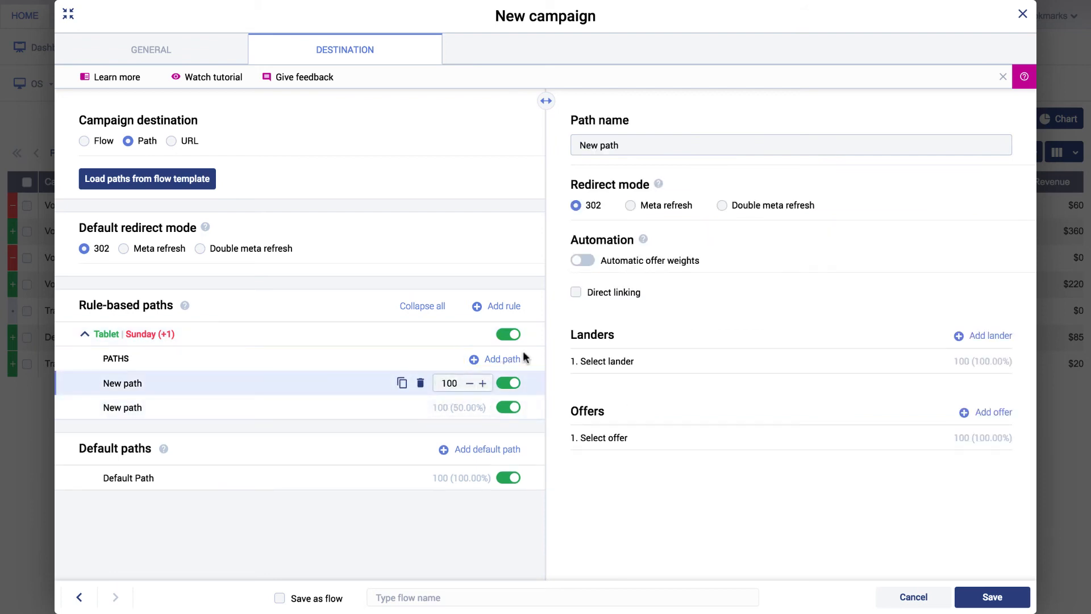
pyautogui.click(631, 206)
pyautogui.click(582, 260)
pyautogui.tripleClick(597, 145)
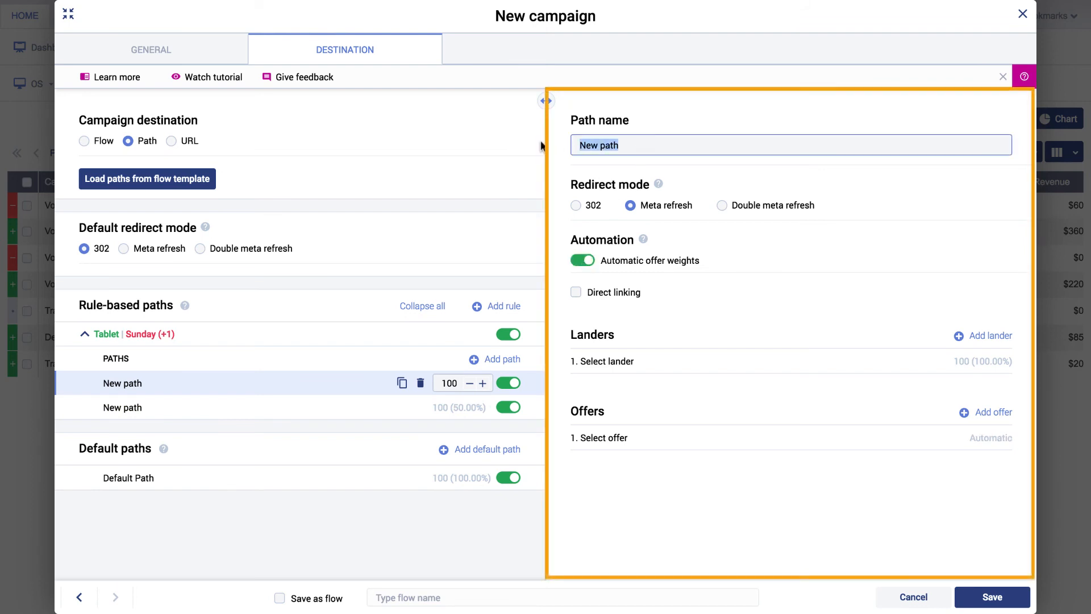
pyautogui.write('Rule Based Path')
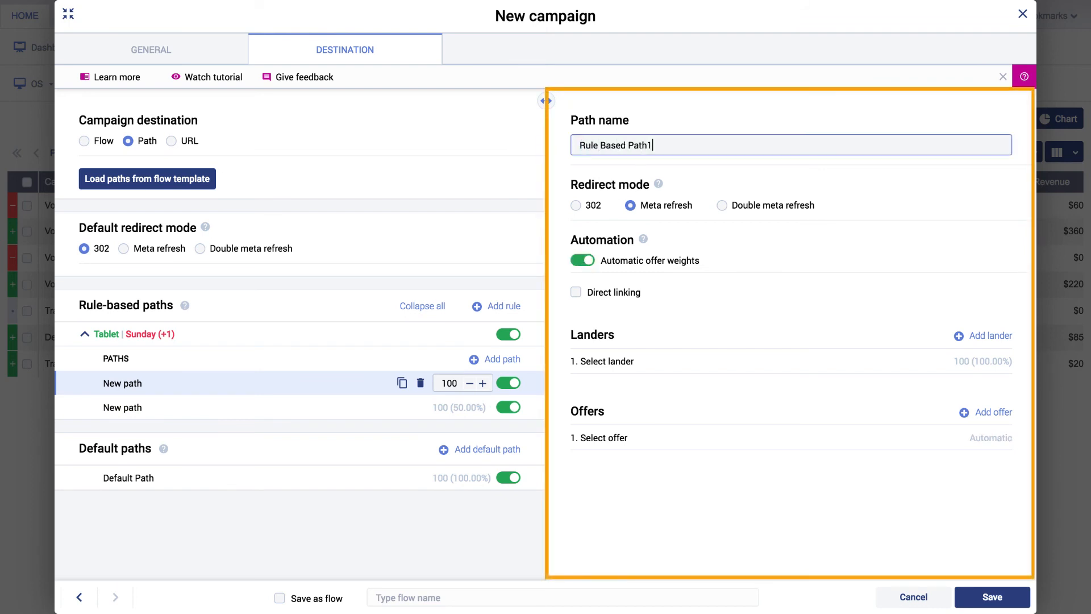
pyautogui.write(' 1')
# Assign the landers Global - DemoLander and Global - tablet - lander to Rule Based Path 1.
pyautogui.click(772, 360)
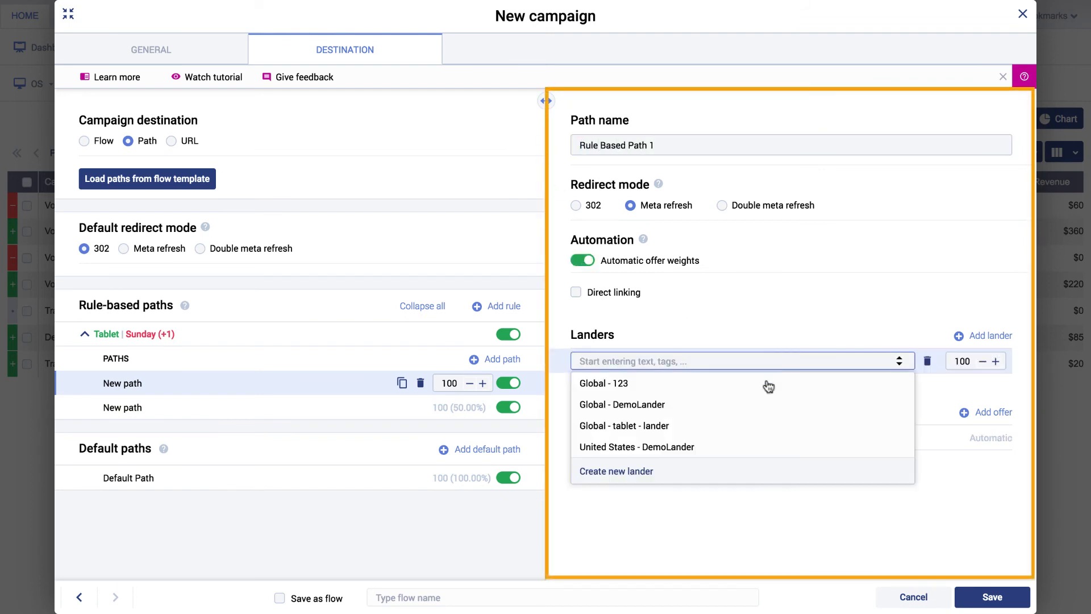
pyautogui.click(766, 401)
pyautogui.click(959, 336)
pyautogui.click(719, 385)
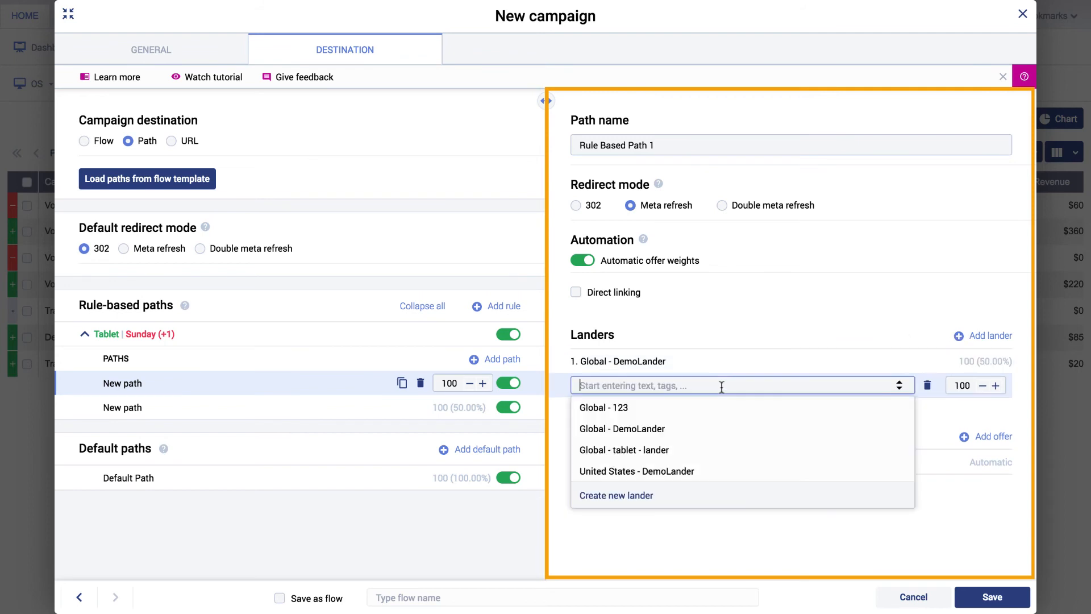
pyautogui.click(706, 470)
# Assign the offers Global - DemoOffer, Global - Demo Offer 2 and a third offer to Rule Based Path 1.
pyautogui.click(726, 462)
pyautogui.click(711, 523)
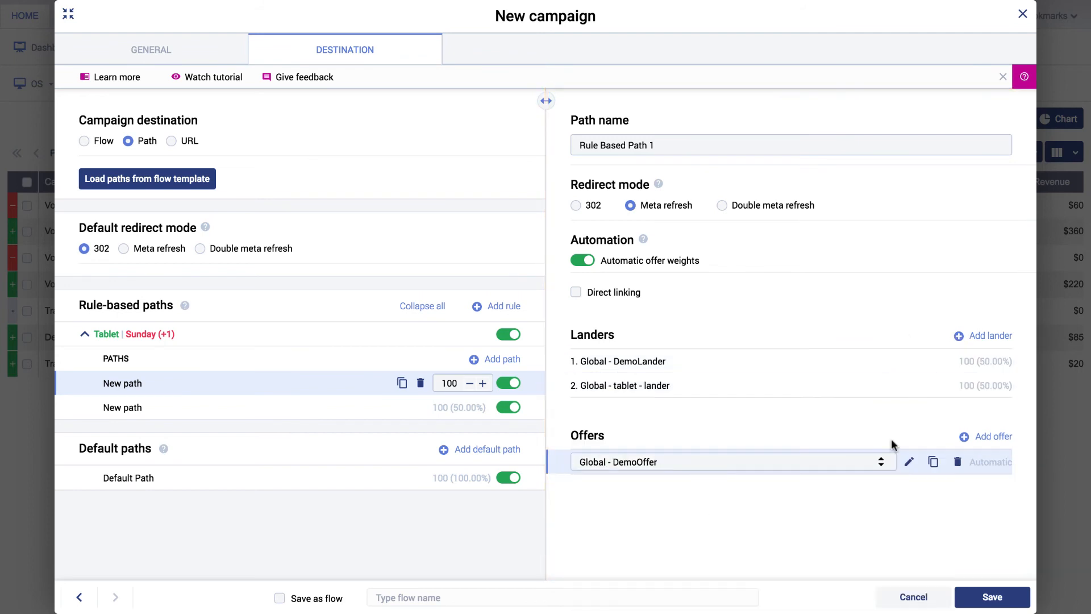
pyautogui.click(965, 436)
pyautogui.click(710, 486)
pyautogui.click(701, 523)
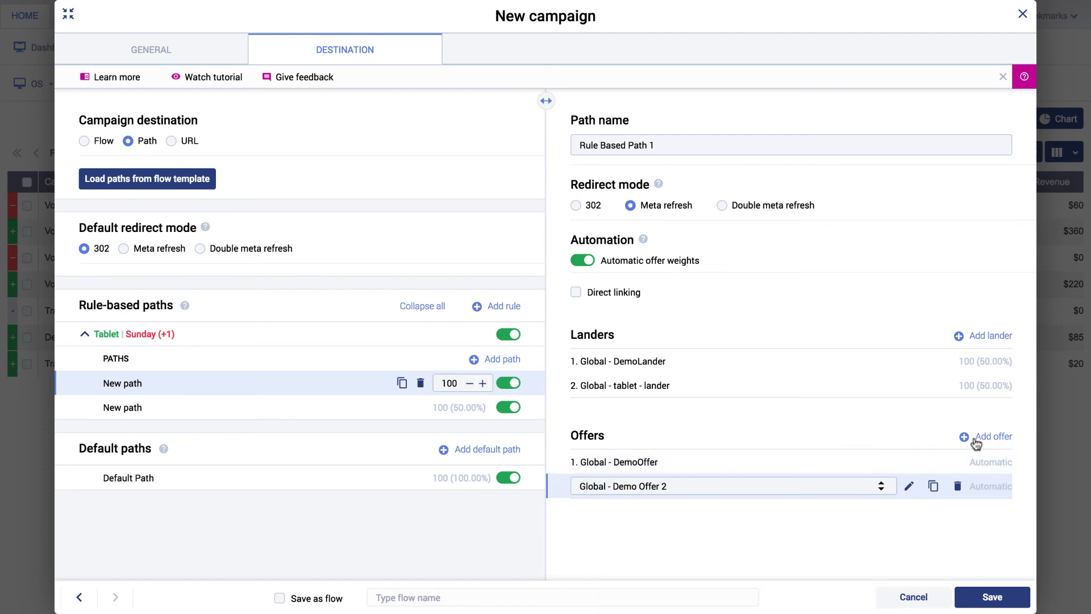
pyautogui.click(992, 436)
pyautogui.click(754, 510)
pyautogui.click(767, 398)
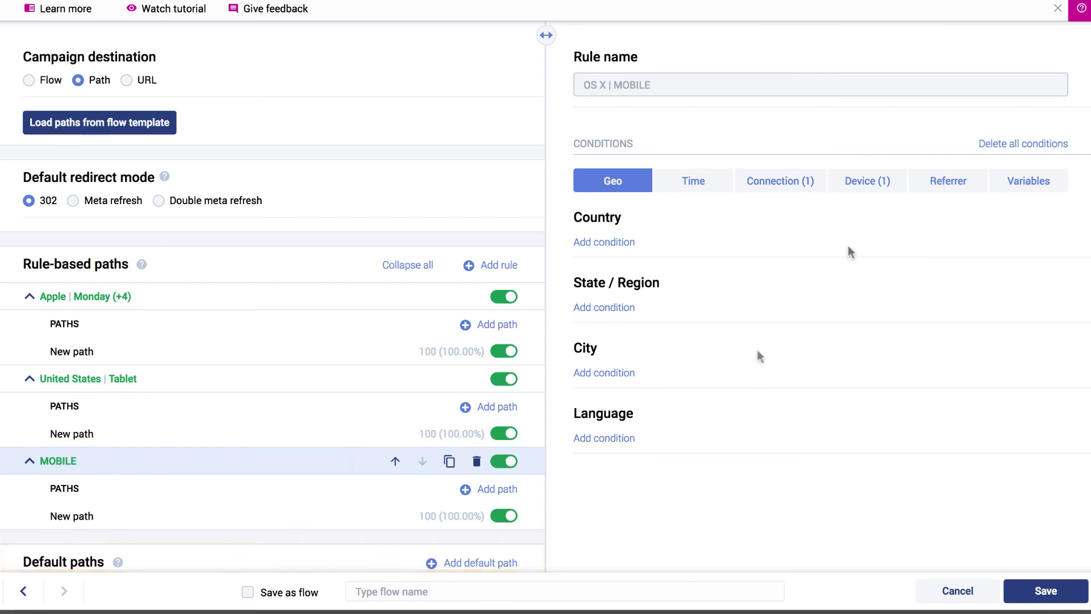
# Reorder the rule-based paths by moving the MOBILE rule to the first place and the Apple | Monday rule one place down.
pyautogui.click(396, 461)
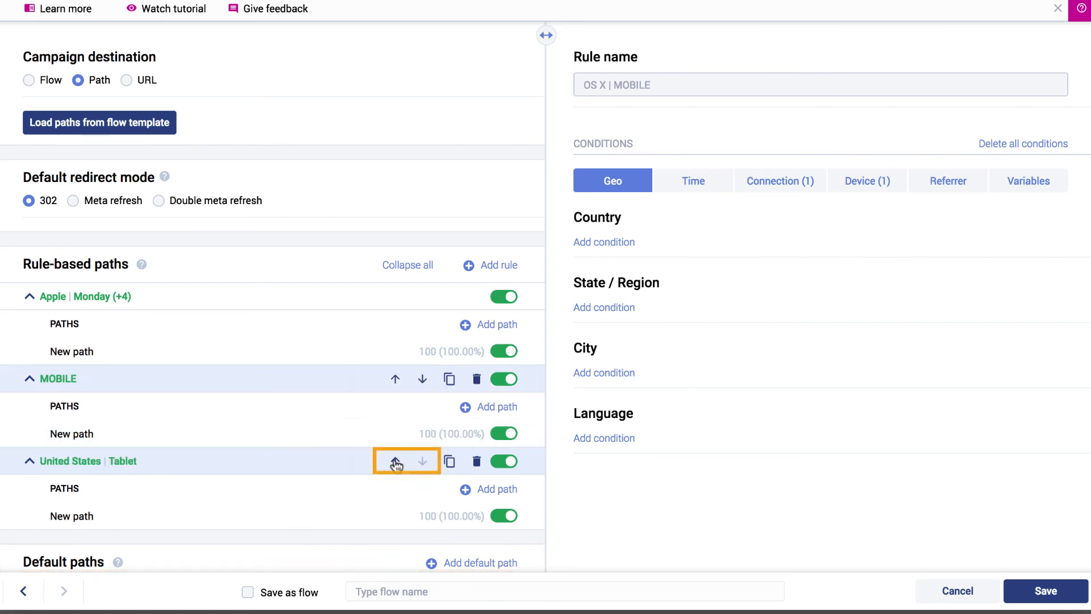
pyautogui.click(396, 381)
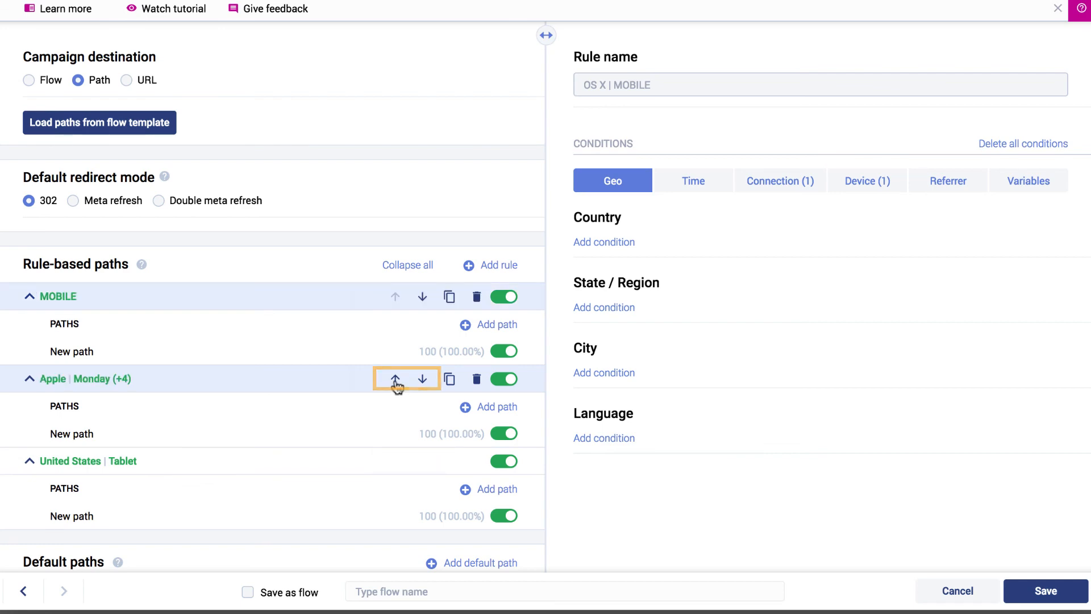
pyautogui.click(423, 379)
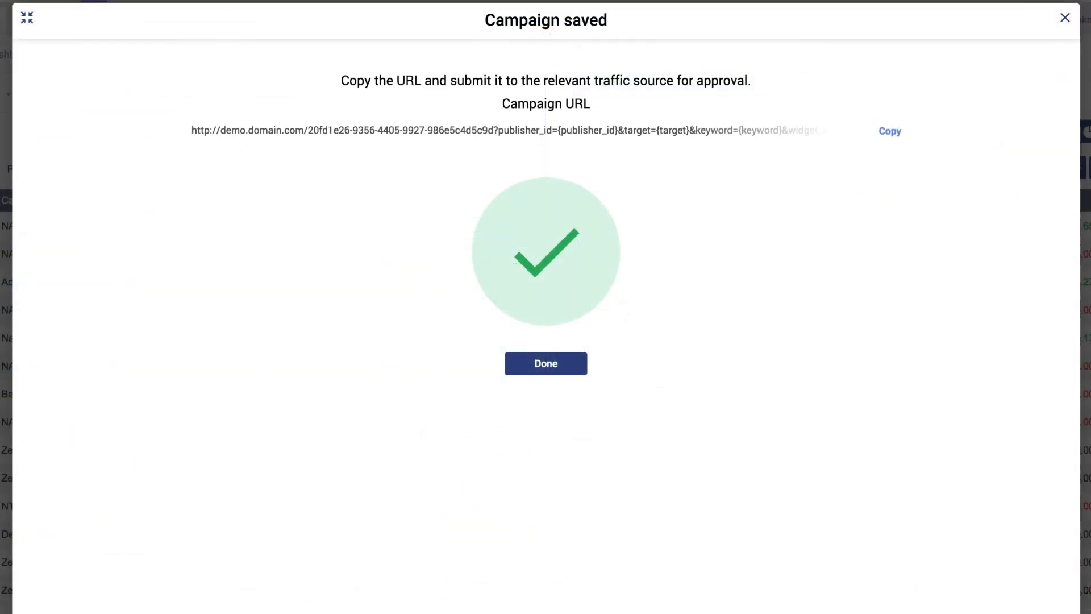